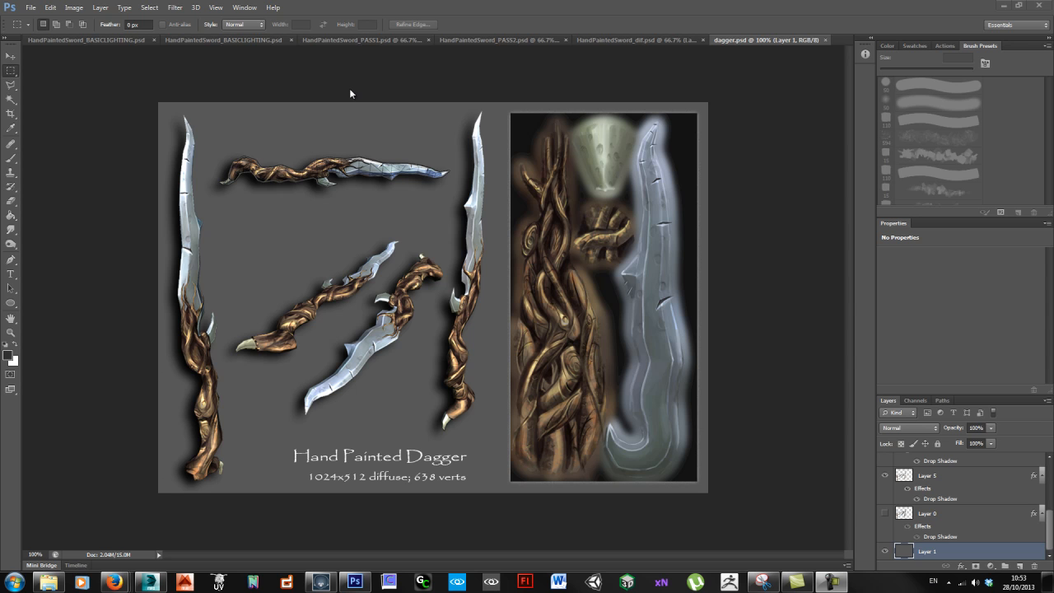
Step: Compare the basic lighting, PASS1 and PASS2 stages of the sword texture with the finished dagger presentation sheet
left_click(209, 39)
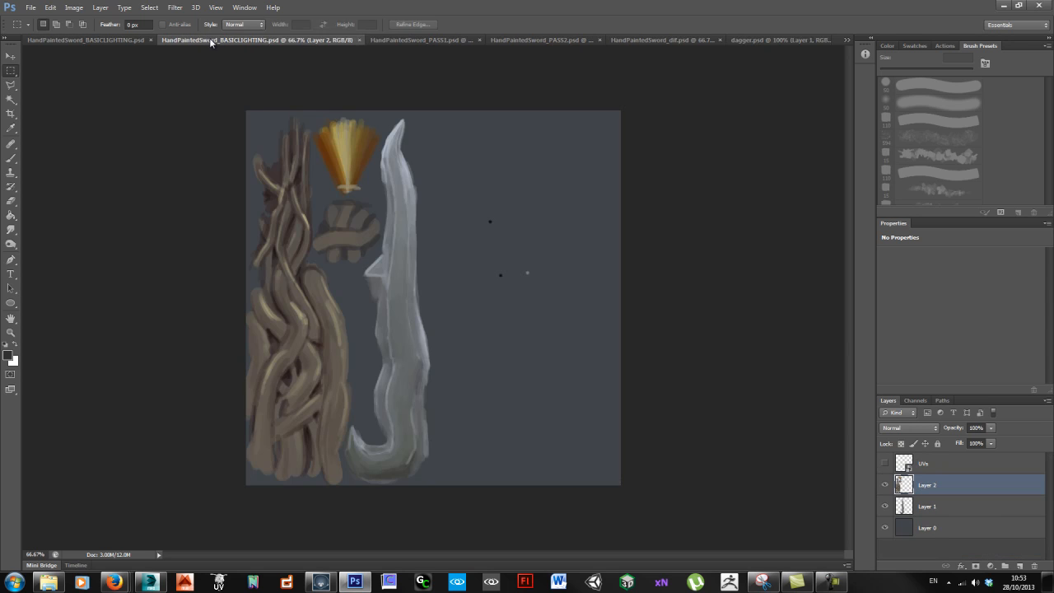
left_click(757, 40)
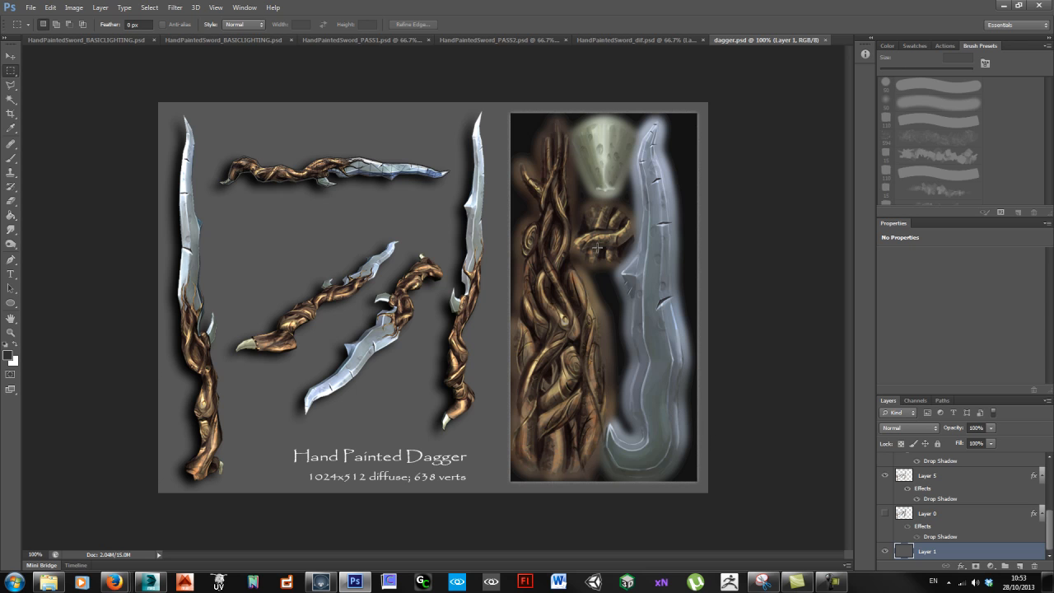
left_click(224, 39)
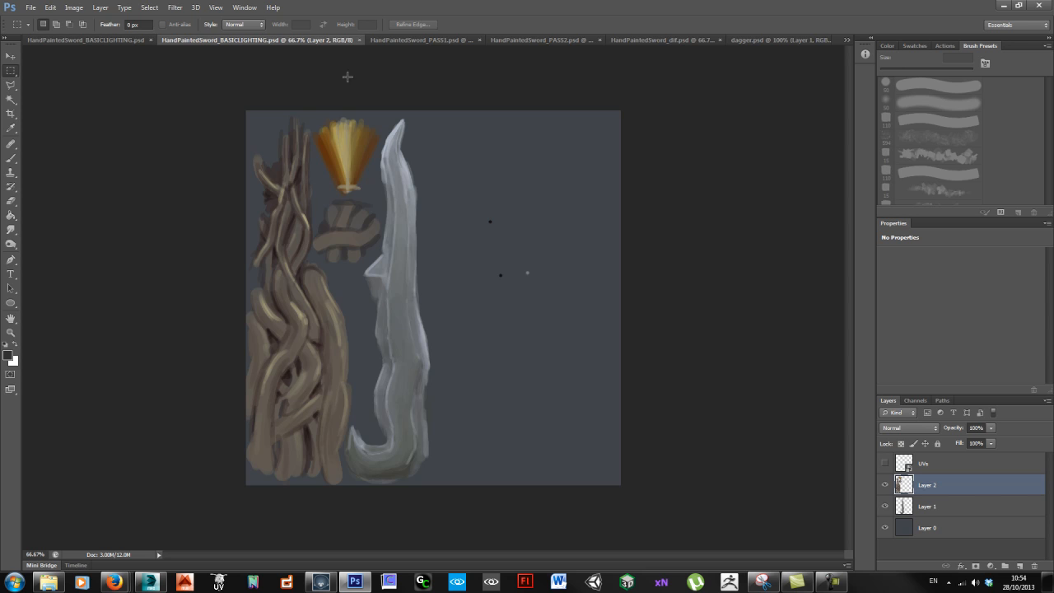
left_click(436, 40)
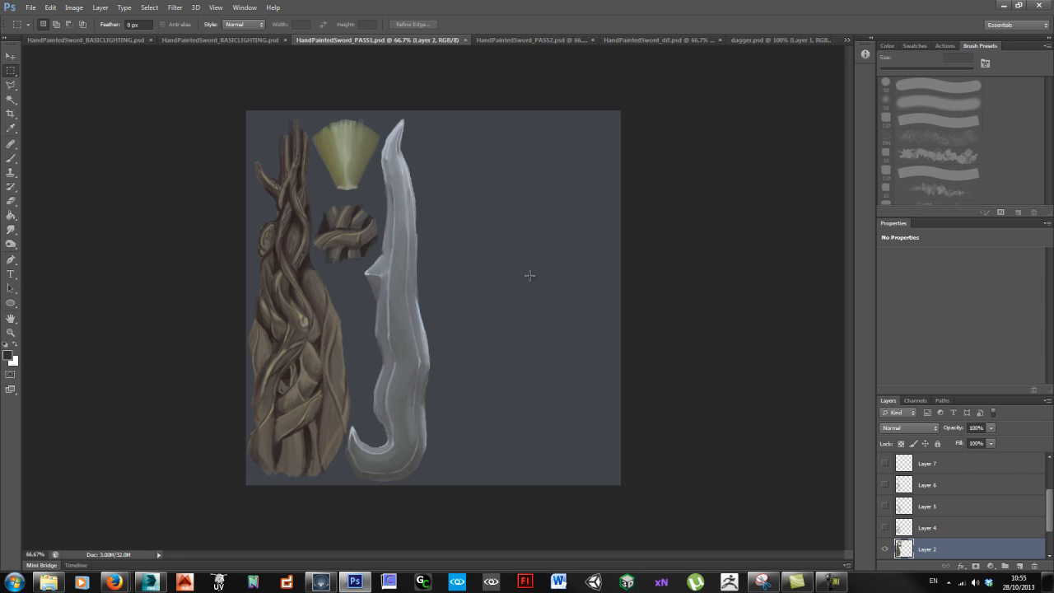
left_click(539, 41)
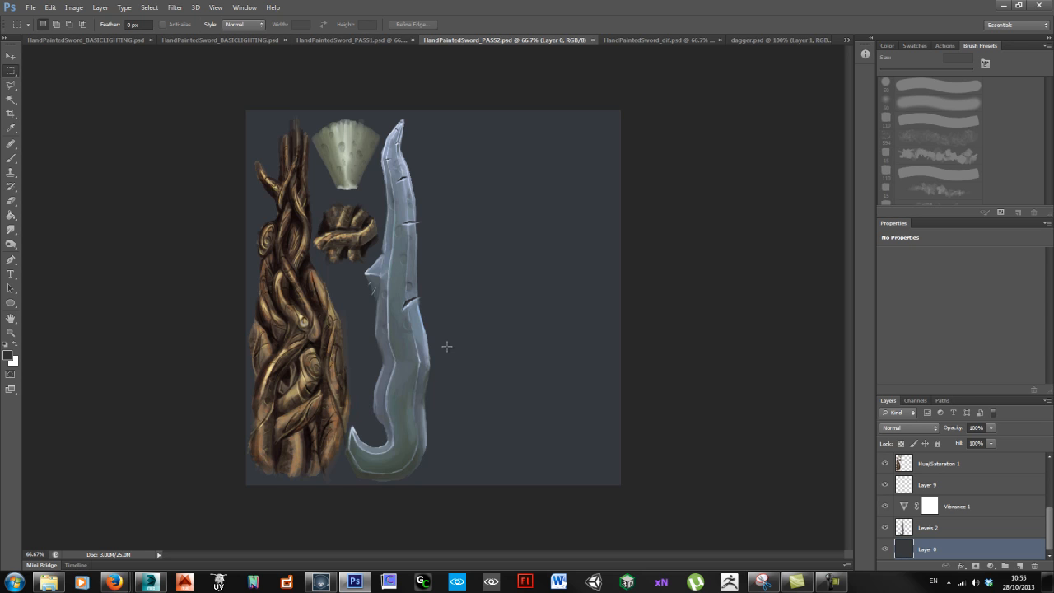
left_click(359, 42)
left_click(506, 40)
left_click(363, 39)
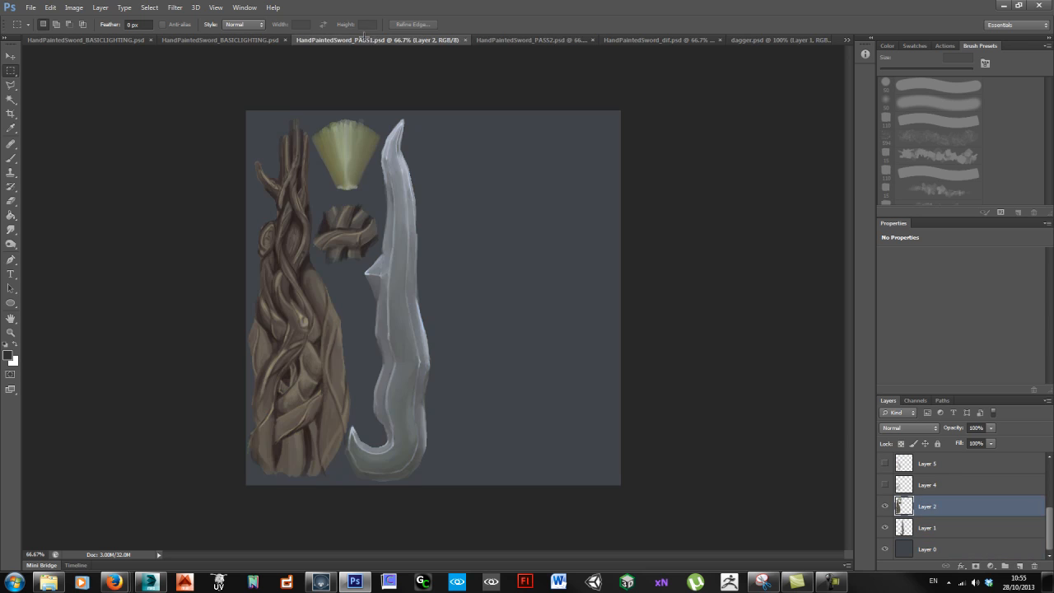
left_click(505, 39)
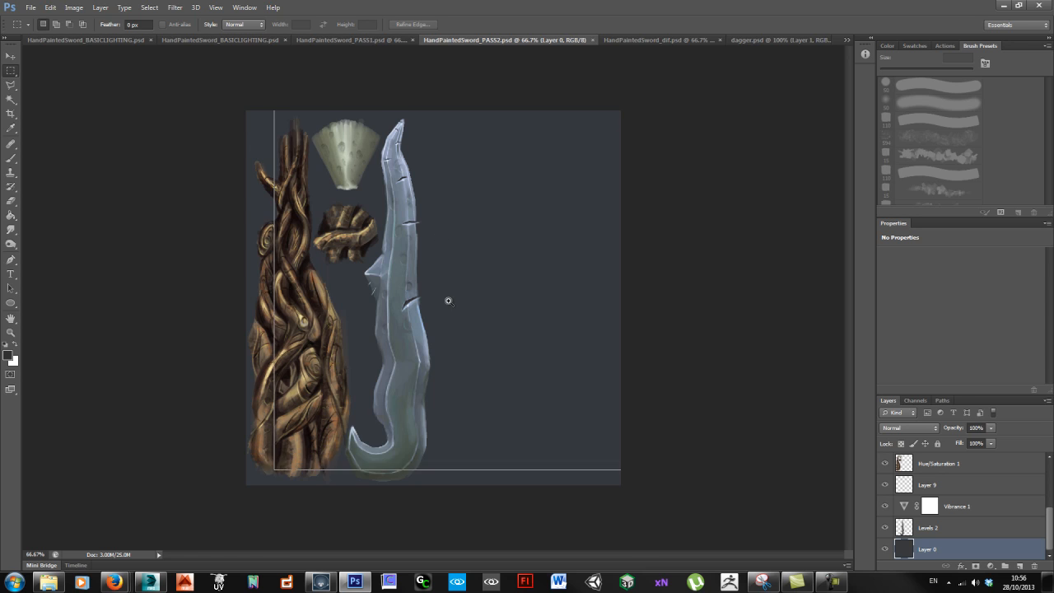
Step: Examine the blade's painted cracks and edge highlights up close in HandPaintedSword_PASS2.psd
left_click(447, 299, "ctrl")
left_click(447, 299, "ctrl")
scroll(371, 228, "up", 5)
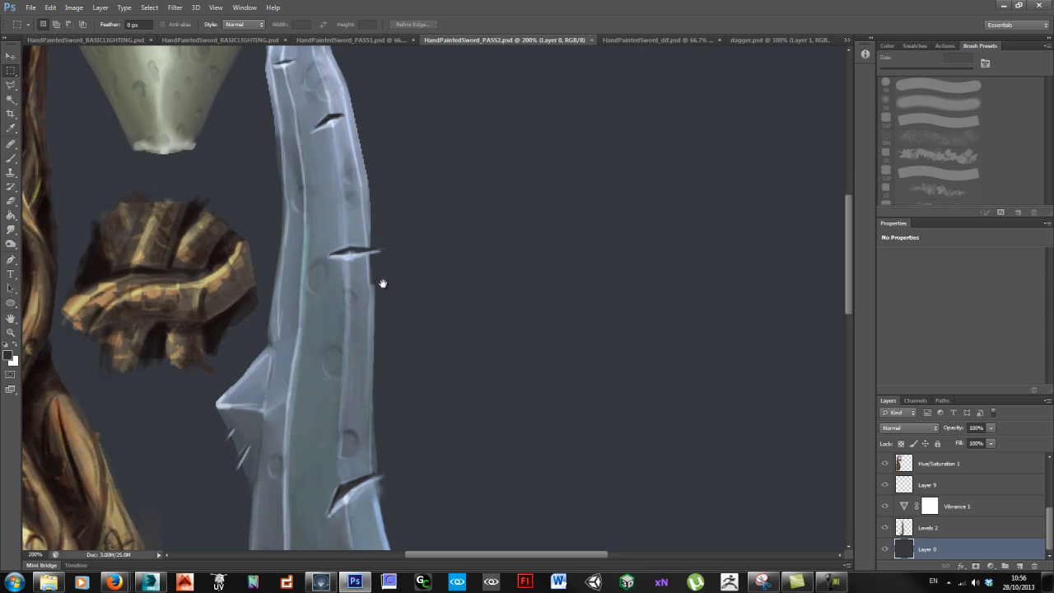
key("ctrl+d")
left_click(360, 287, "ctrl")
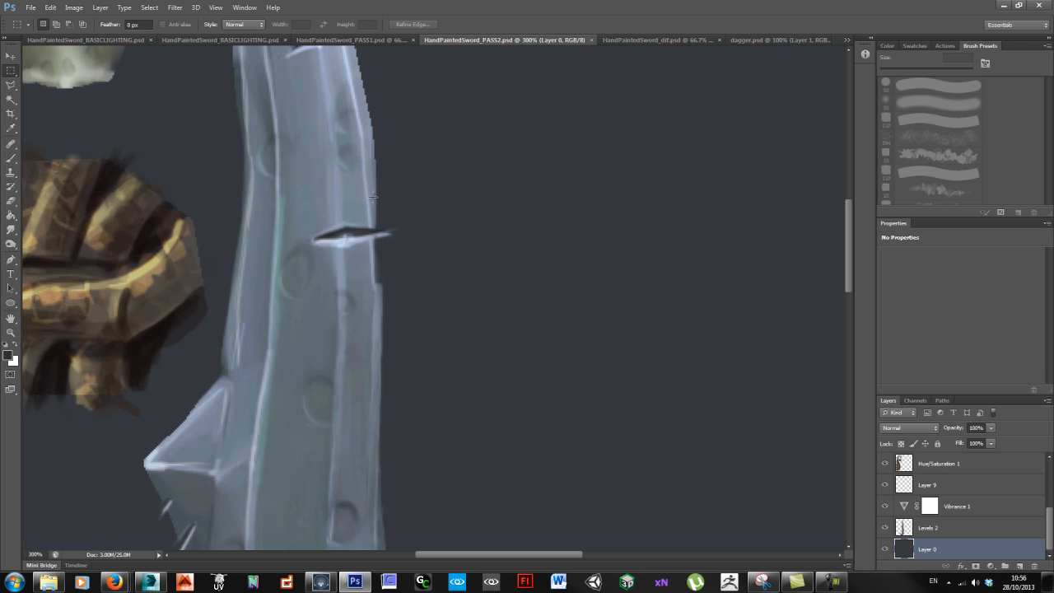
left_click(386, 335, "ctrl+alt")
left_click(386, 335, "ctrl+alt")
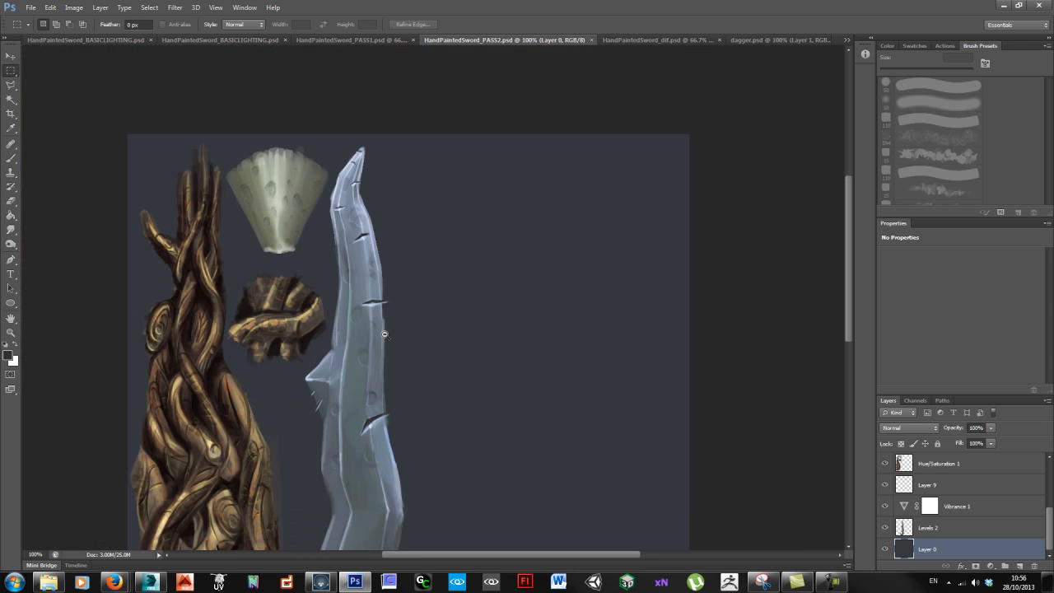
left_click_drag(348, 403, 460, 266)
left_click(482, 246, "alt")
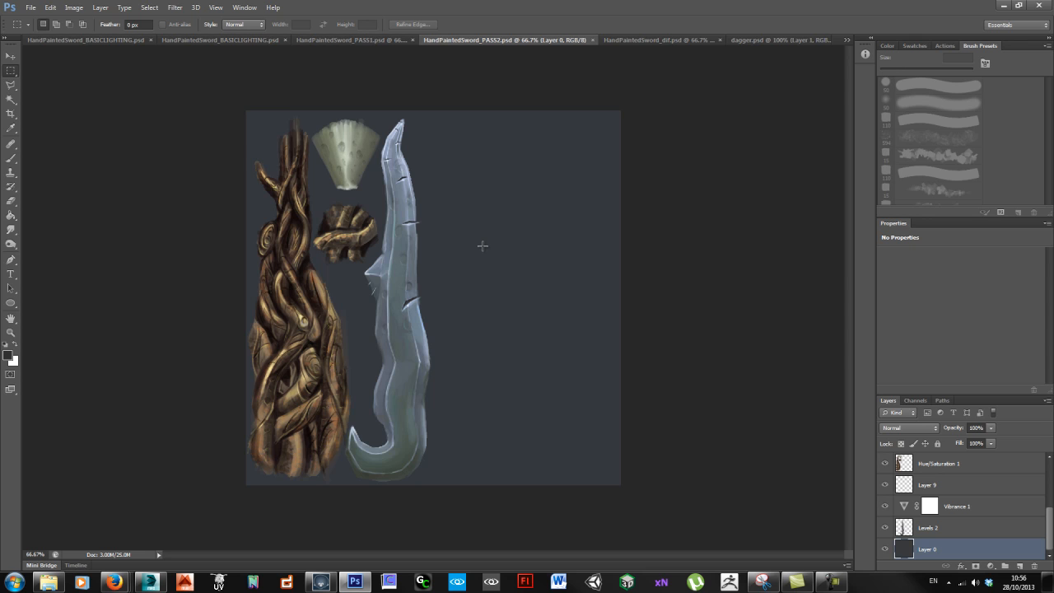
Step: View the final texture in HandPaintedSword_dif.psd and inspect the textured dagger in Marmoset Toolbag
left_click(649, 40)
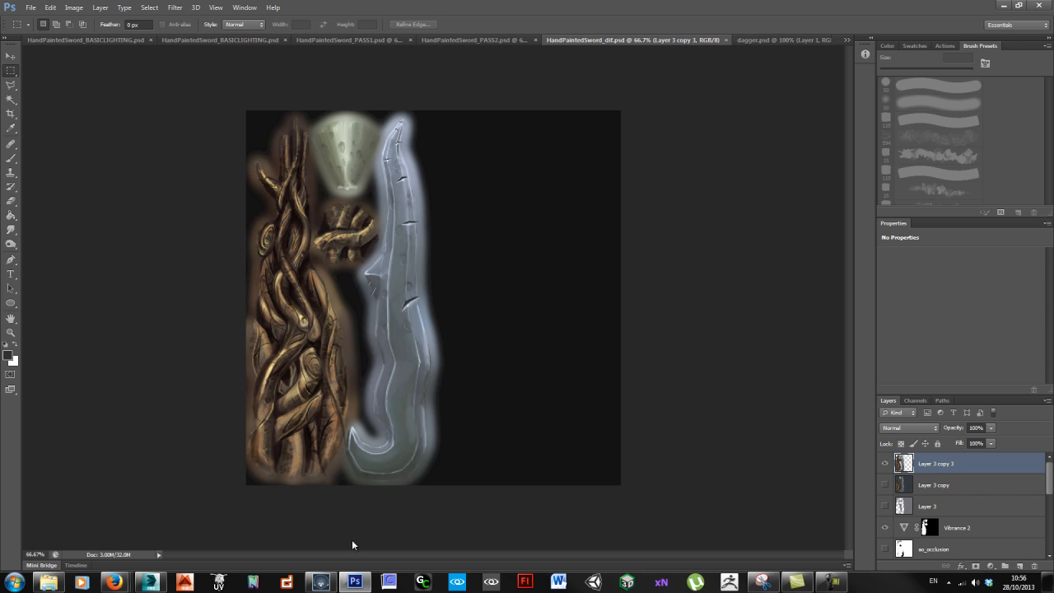
left_click(320, 581)
left_click_drag(651, 368, 554, 343)
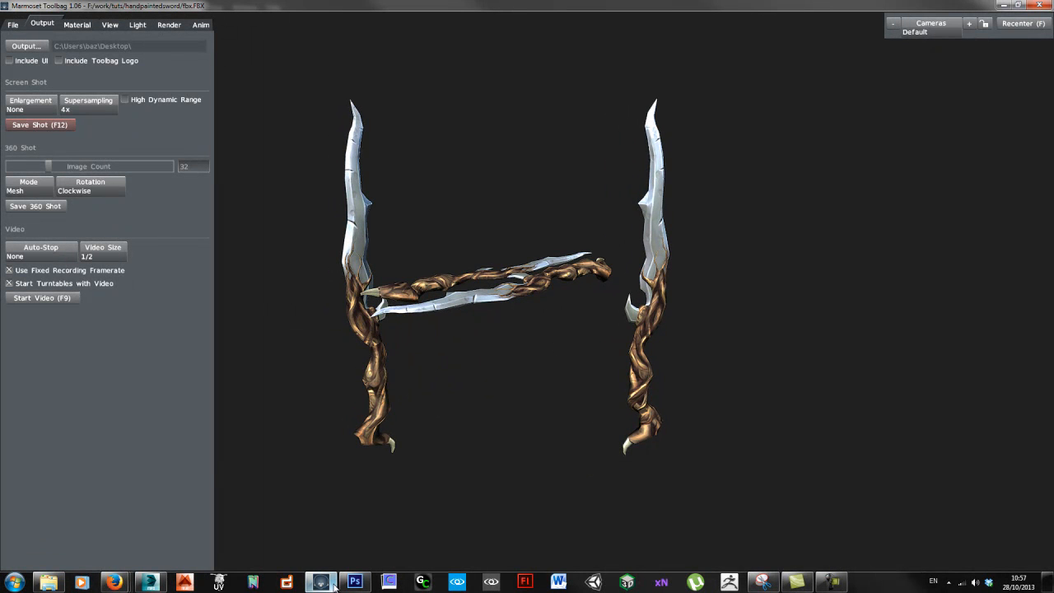
Step: Switch to 3ds Max, select the dagger mesh and examine its wireframe from several angles
left_click(151, 584)
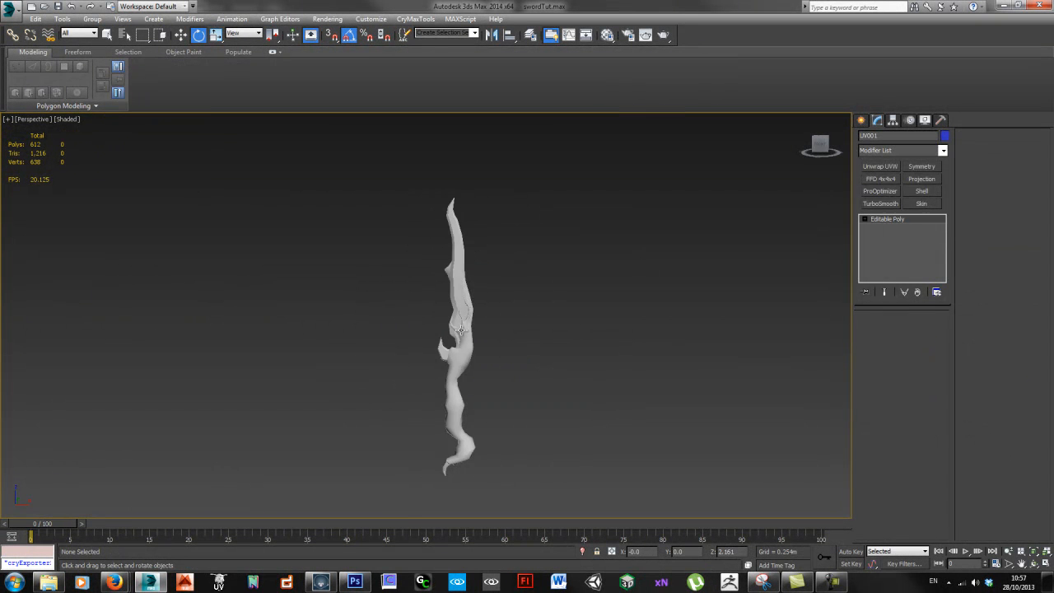
left_click(460, 329)
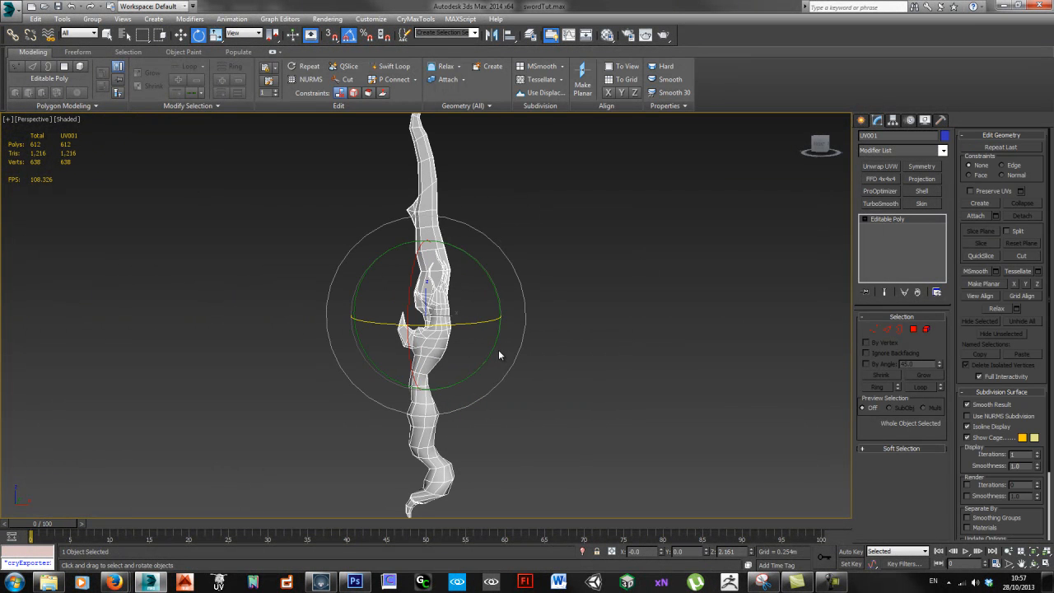
scroll(517, 343, "down", 3)
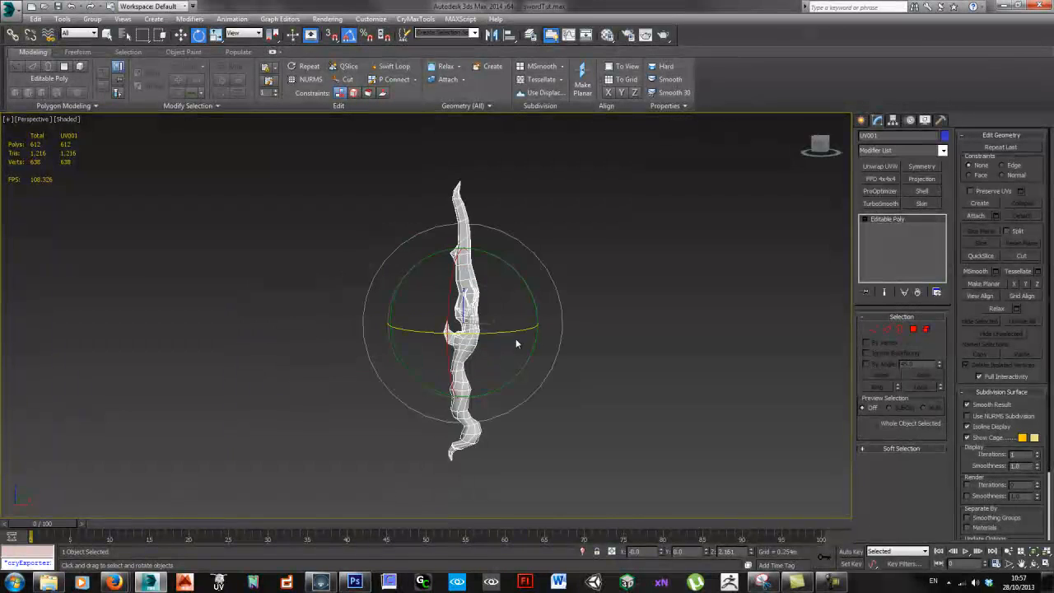
left_click_drag(579, 339, 542, 338)
scroll(514, 344, "up", 3)
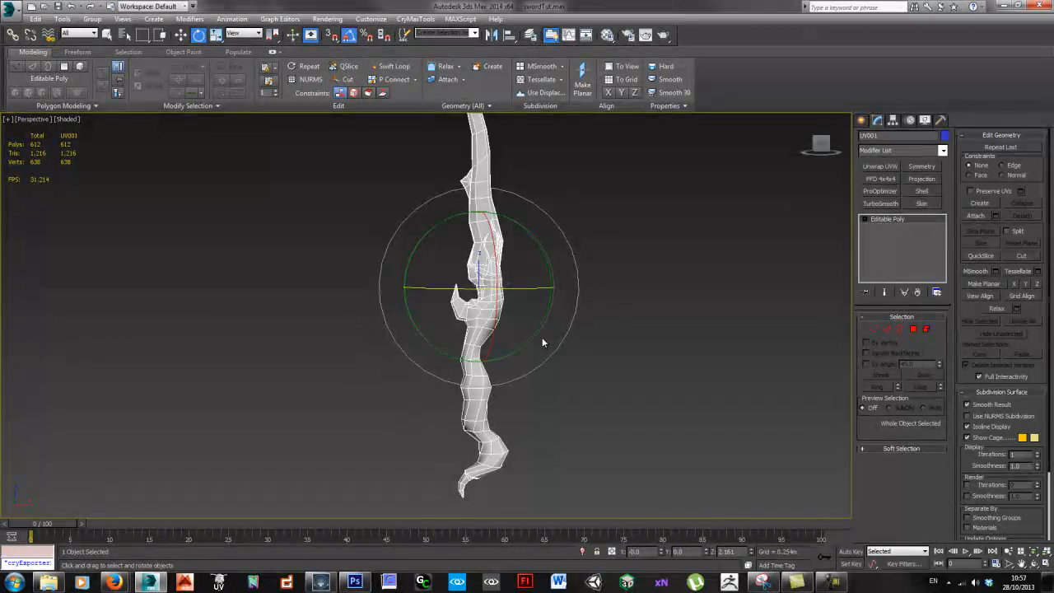
left_click_drag(593, 290, 481, 344)
left_click(605, 290)
left_click(499, 349)
scroll(537, 336, "down", 3)
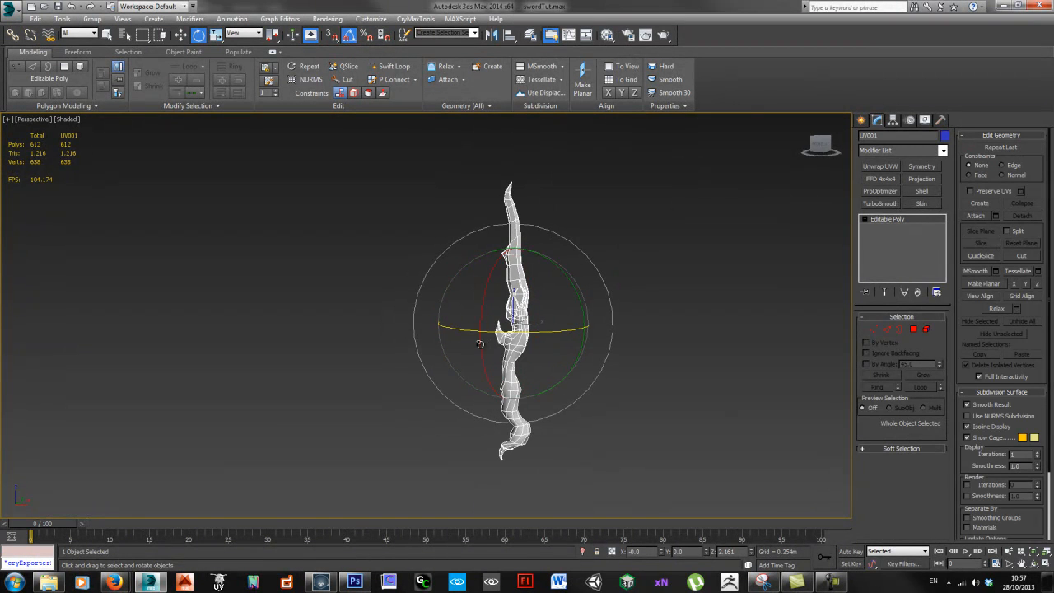
left_click_drag(607, 344, 662, 354)
left_click_drag(544, 365, 516, 370)
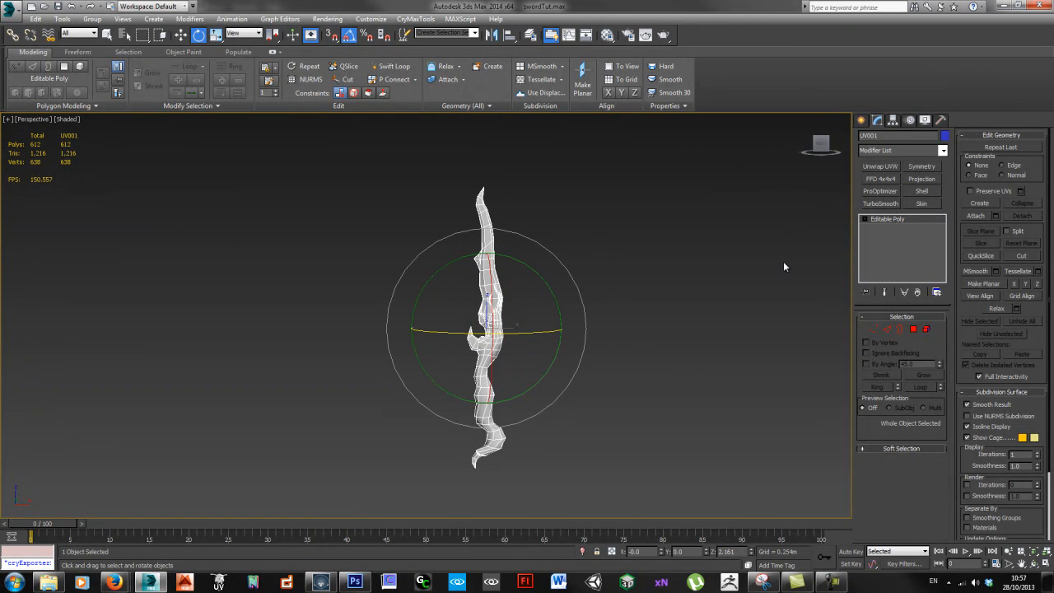
Step: Add an Unwrap UVW modifier to the dagger and show its UV layout in the maximized editor without the checker background
left_click(880, 165)
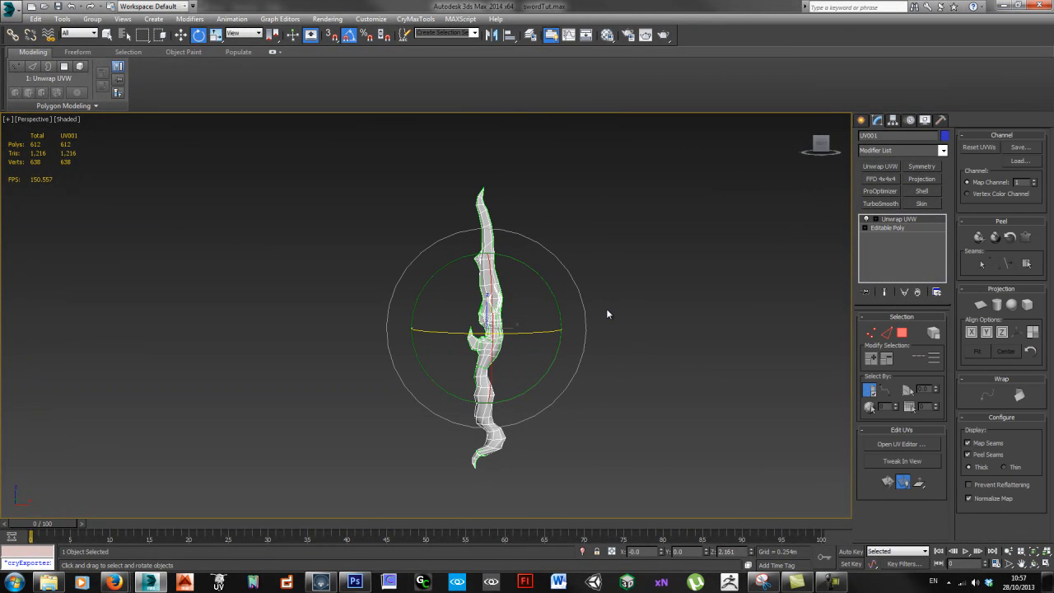
left_click_drag(587, 295, 584, 302)
key("ctrl+e")
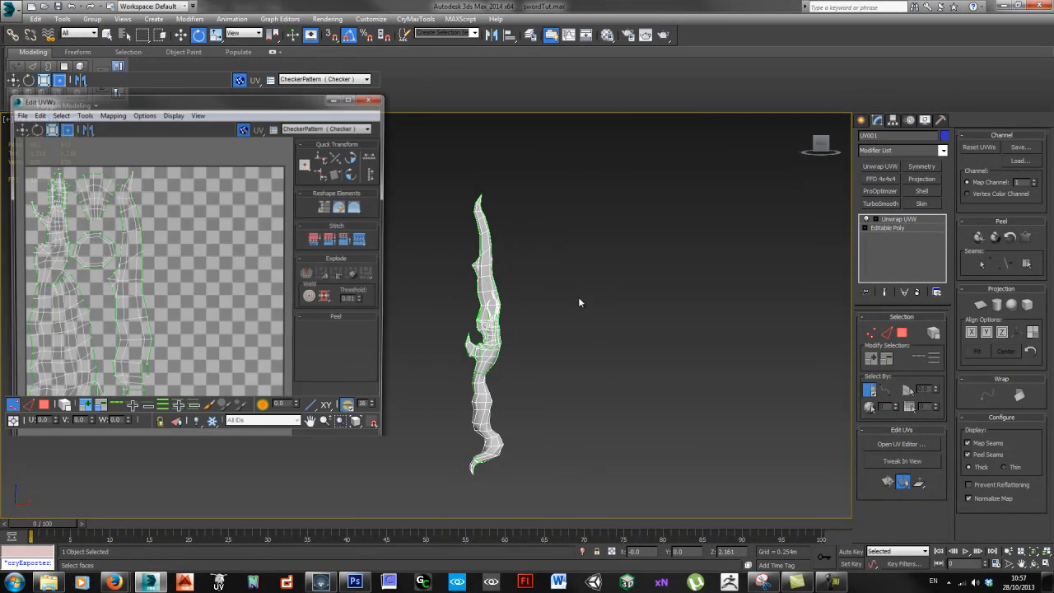
left_click_drag(233, 56, 492, 0)
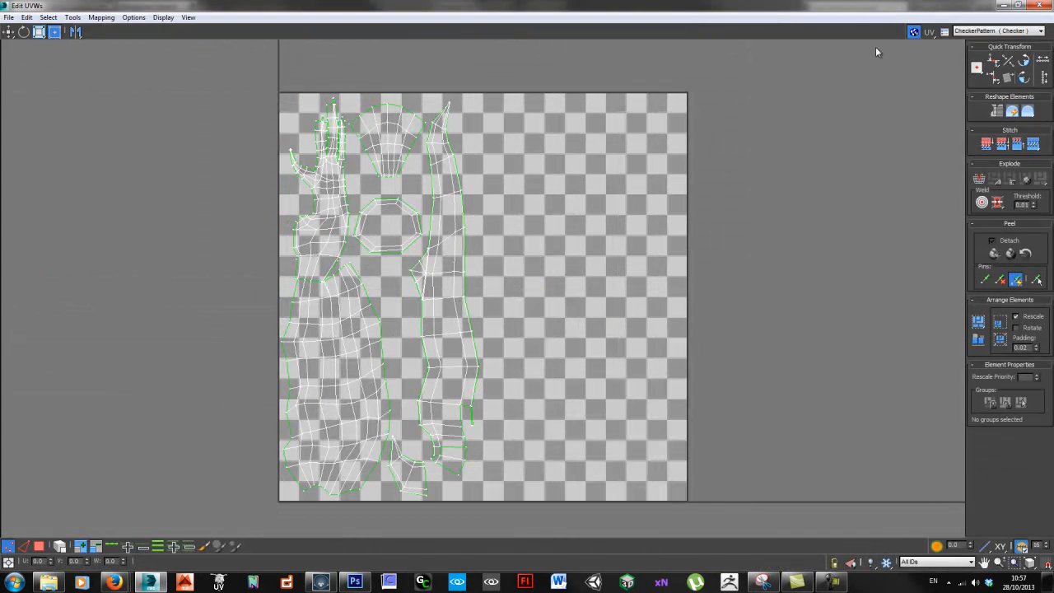
left_click(913, 32)
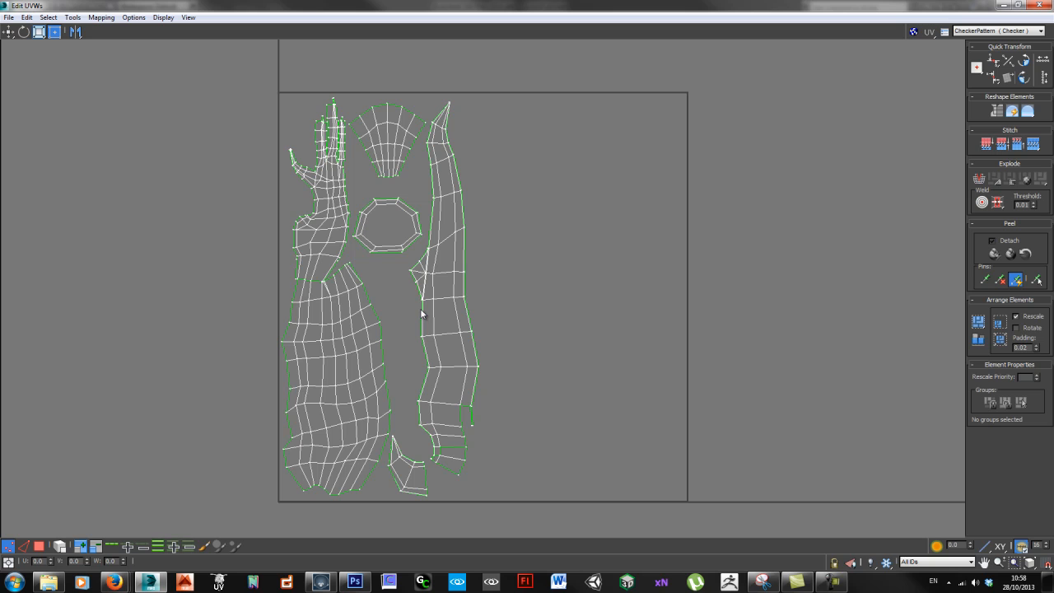
Step: Inspect the blade tip and the overall arrangement of the shells in the UV layout
left_click(453, 98)
left_click(539, 206)
left_click_drag(423, 78, 466, 157)
scroll(465, 156, "down", 3)
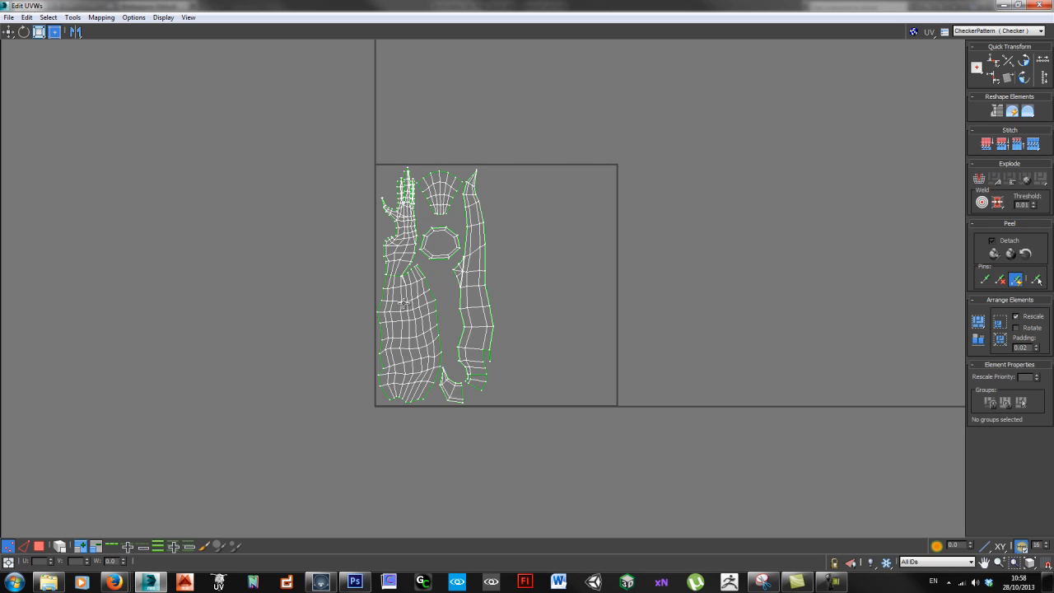
Step: Try mirroring the handle's UV shells vertically and horizontally, restore their orientation and clear the selection
key("3")
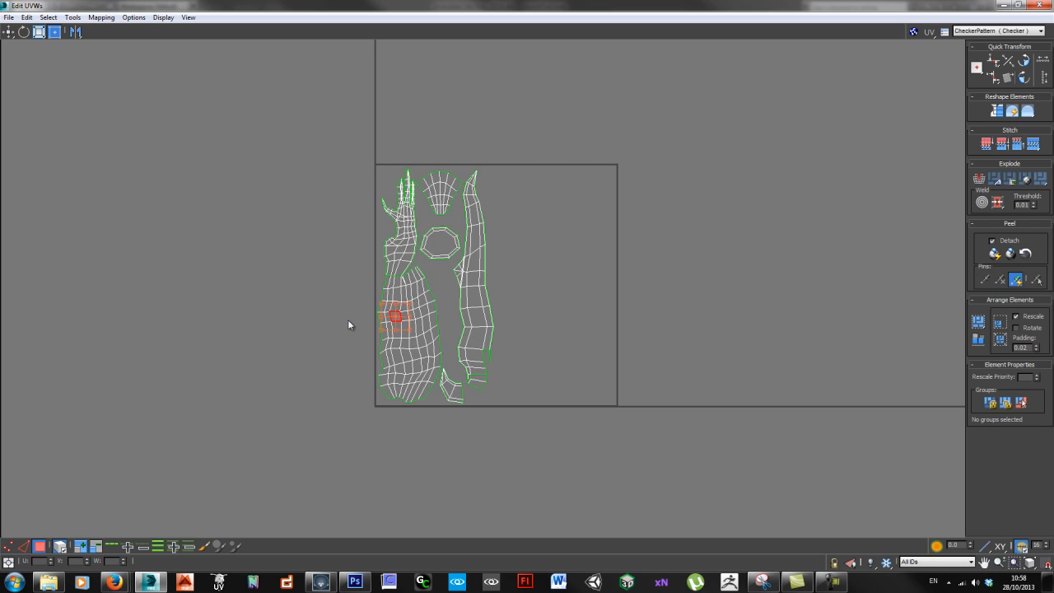
left_click(405, 325)
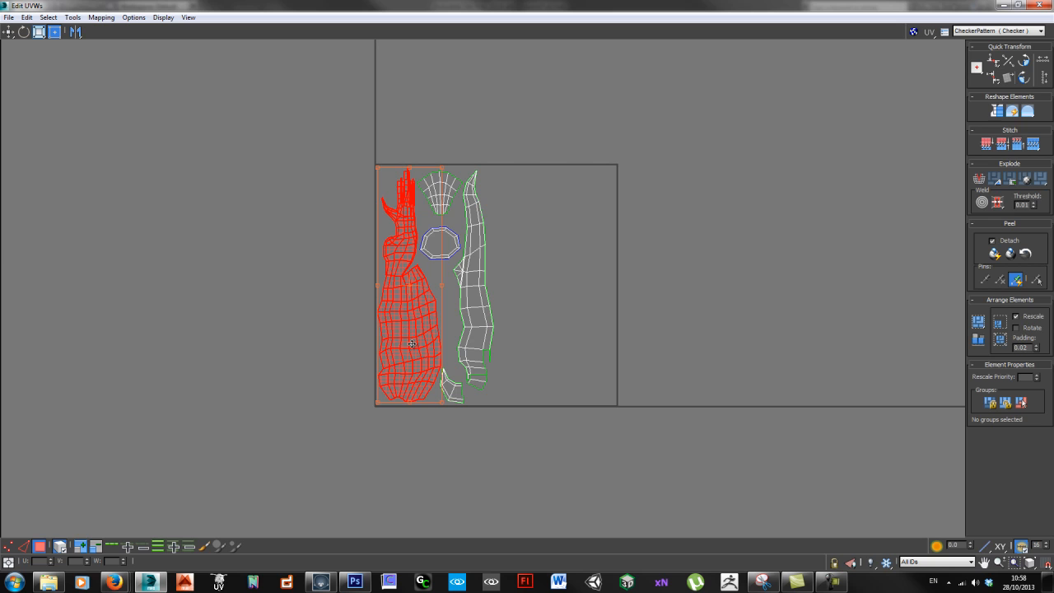
key("ctrl+alt+shift+m")
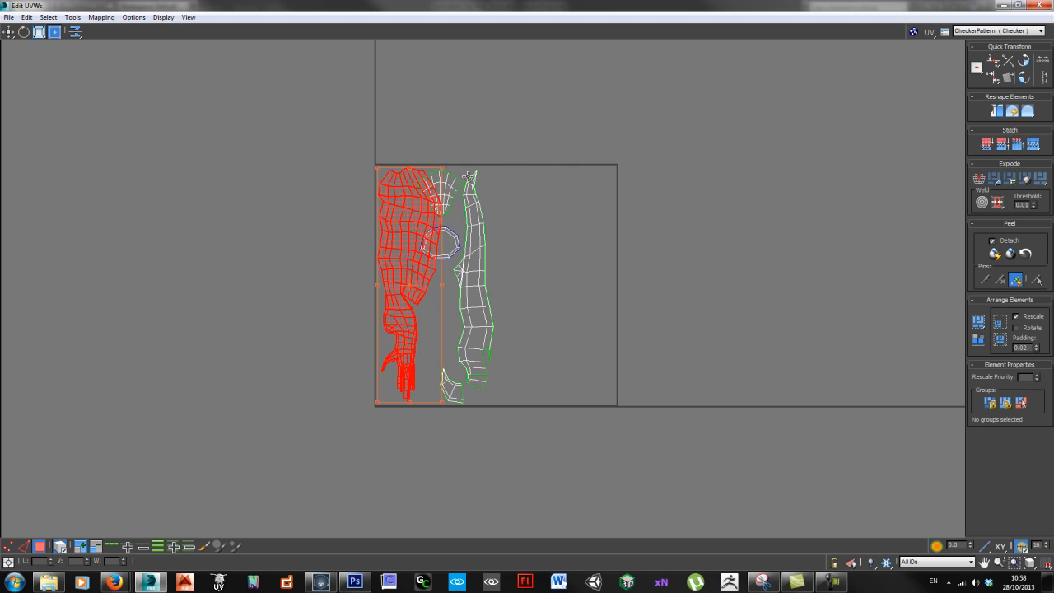
key("ctrl+alt+shift+n")
key("ctrl+alt+shift+n")
key("ctrl+alt+shift+m")
left_click(555, 257)
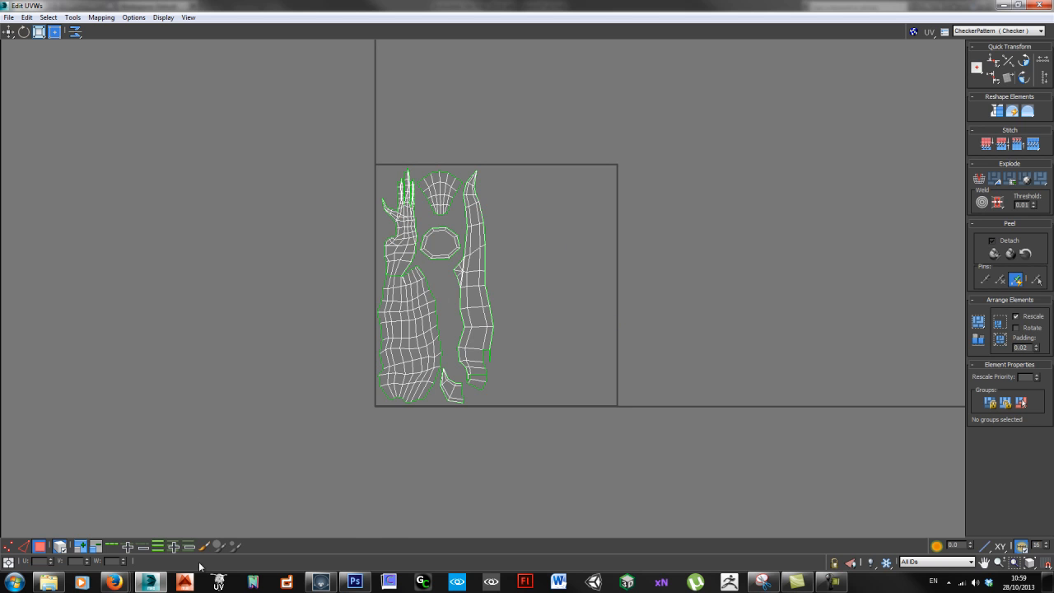
Step: Switch to Photoshop and delete Layer 2 and Layer 1 from the first HandPaintedSword_BASICLIGHTING.psd document
left_click(355, 582)
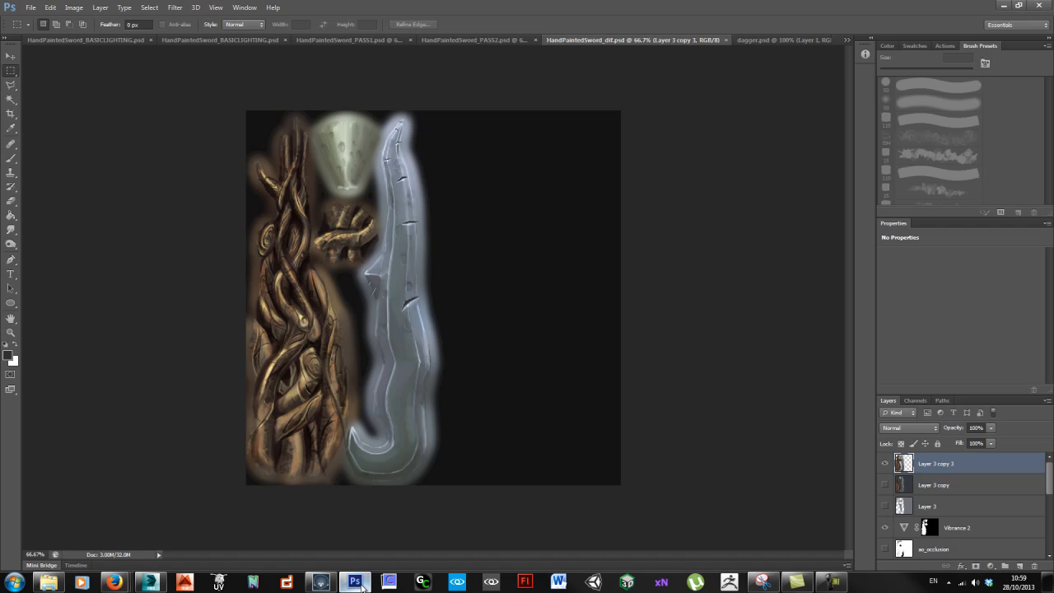
left_click(98, 38)
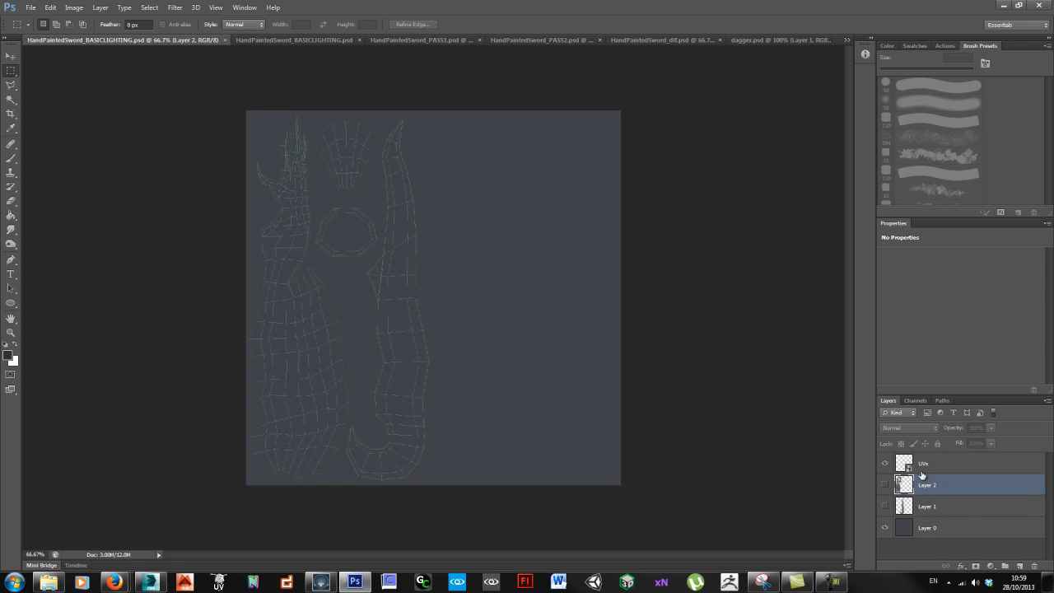
left_click(952, 467)
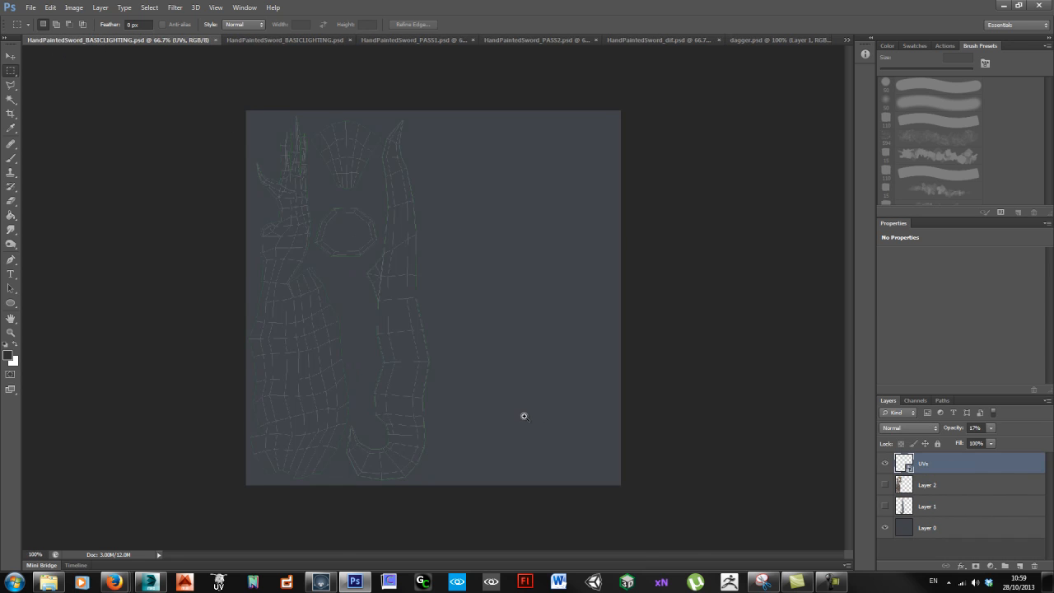
left_click(524, 416)
left_click(944, 485)
left_click(944, 505, "shift")
key("Delete")
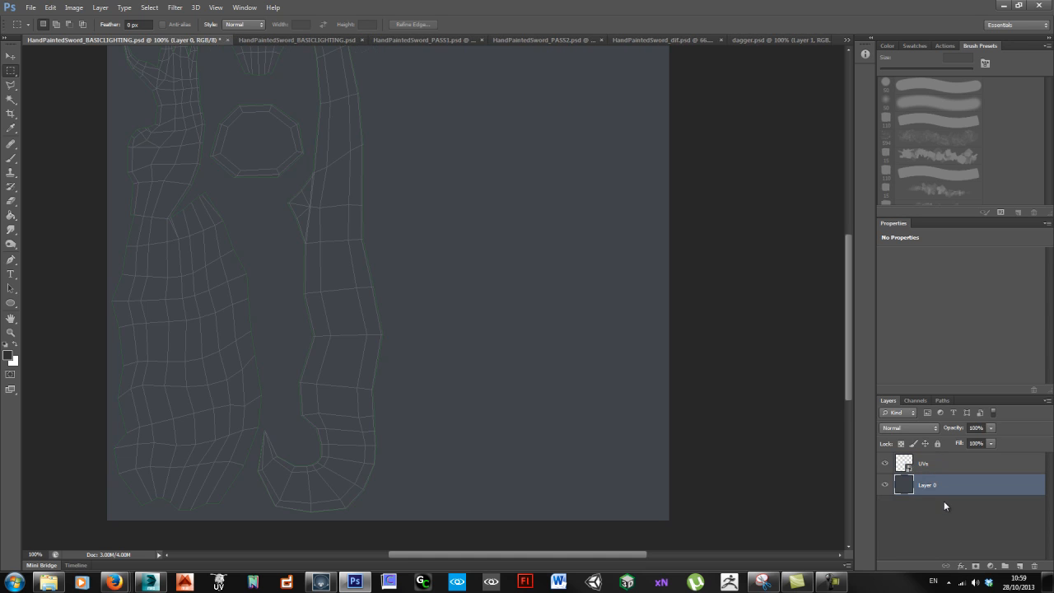
Step: Select the UVs layer and toggle its visibility off and on to check the wireframe overlay
left_click_drag(384, 289, 503, 381)
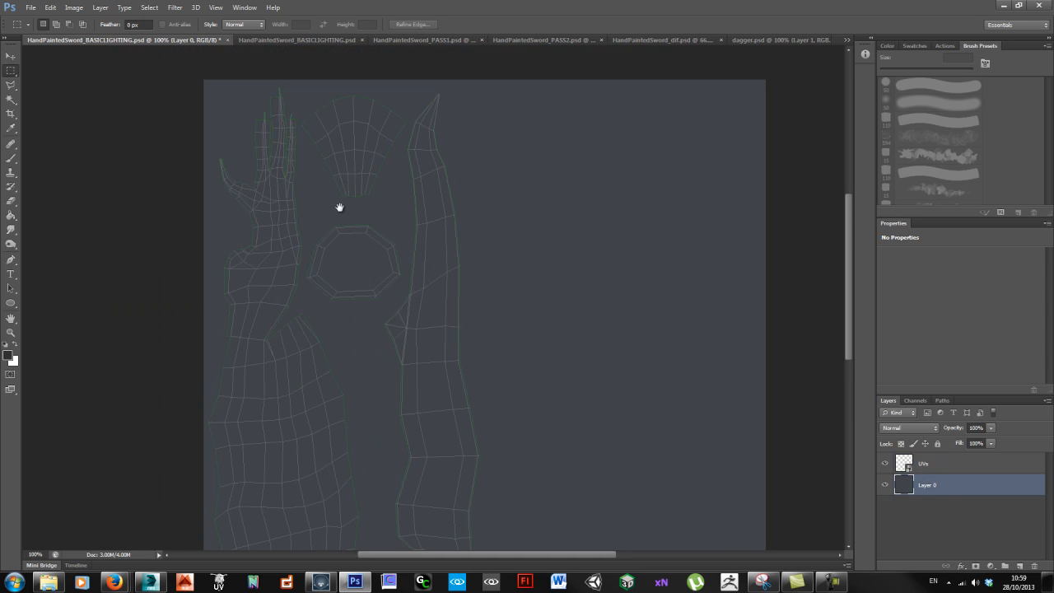
left_click(932, 467)
left_click(884, 464)
left_click(884, 464)
scroll(552, 299, "down", 3)
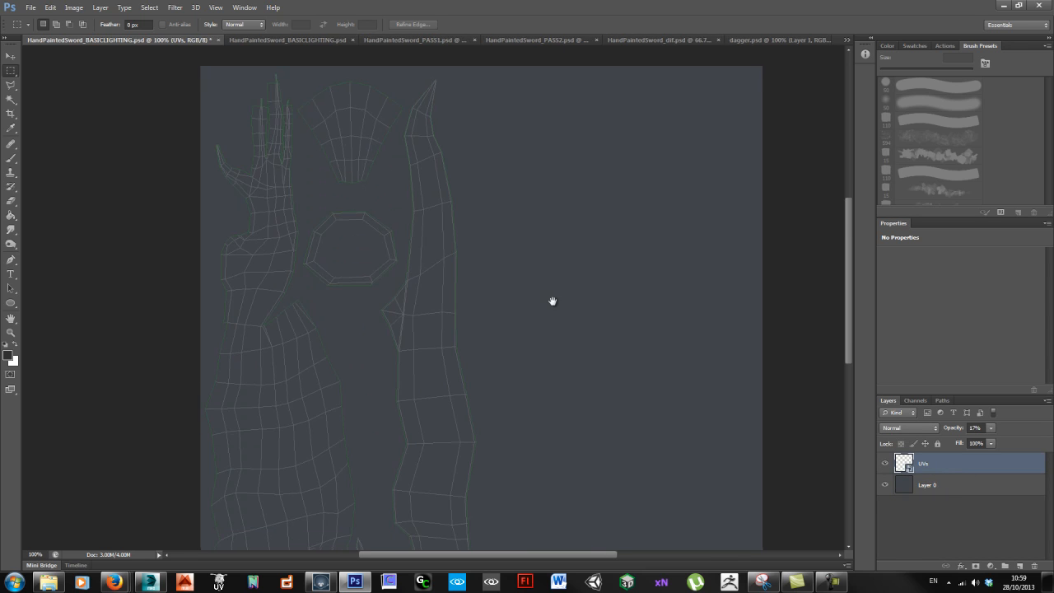
scroll(527, 264, "down", 1)
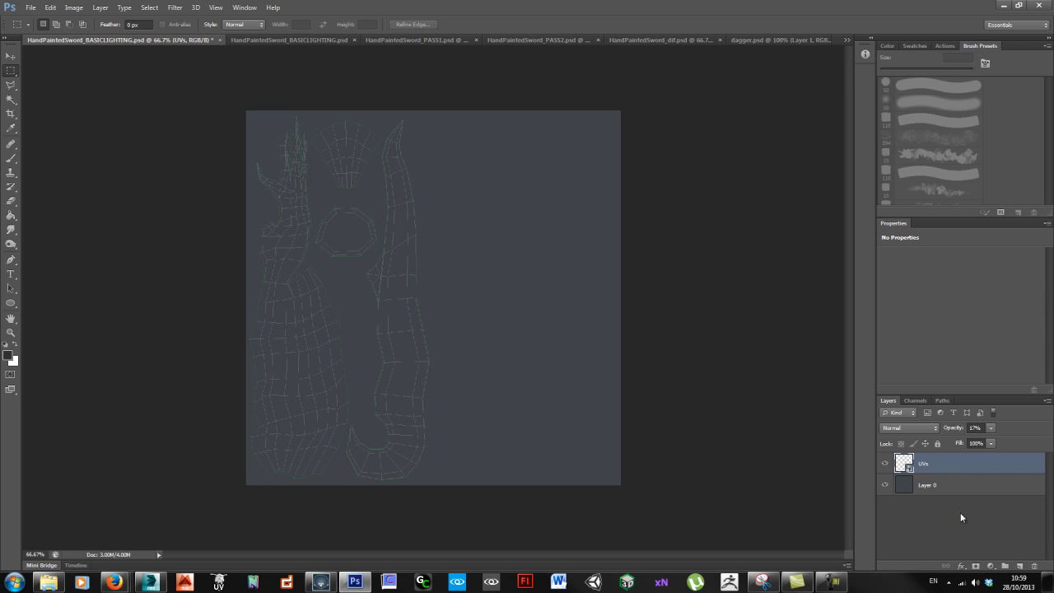
Step: Add a new empty layer between Layer 0 and the UVs layer
left_click(955, 485)
left_click(1019, 566)
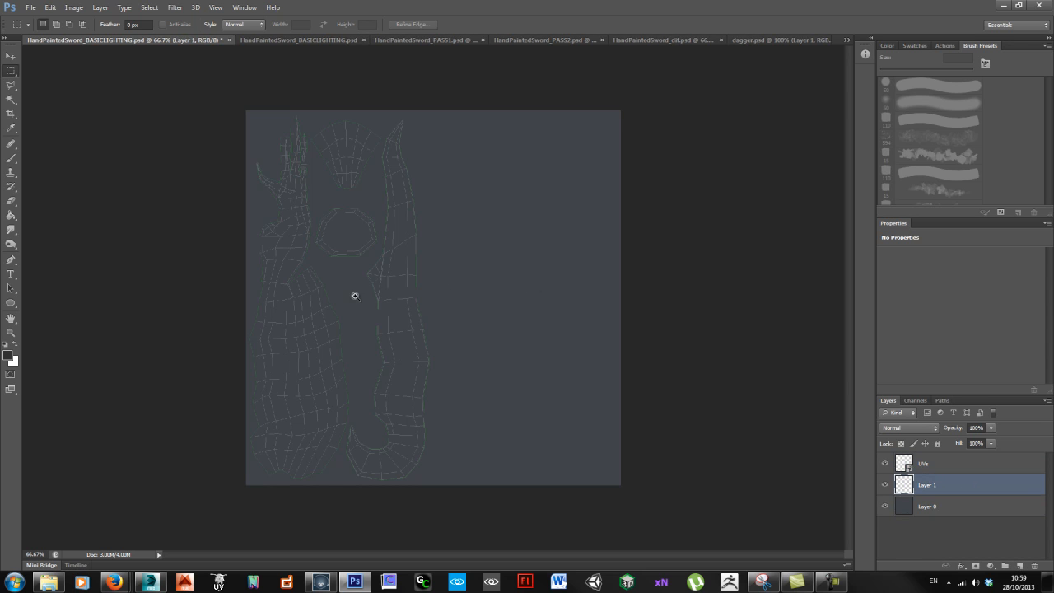
scroll(408, 313, "up", 1)
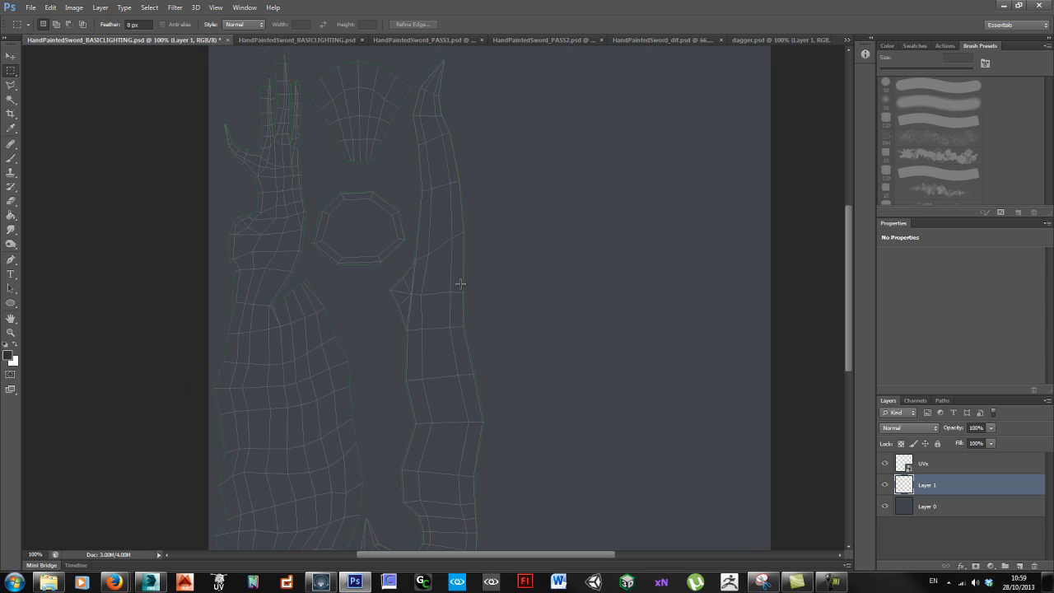